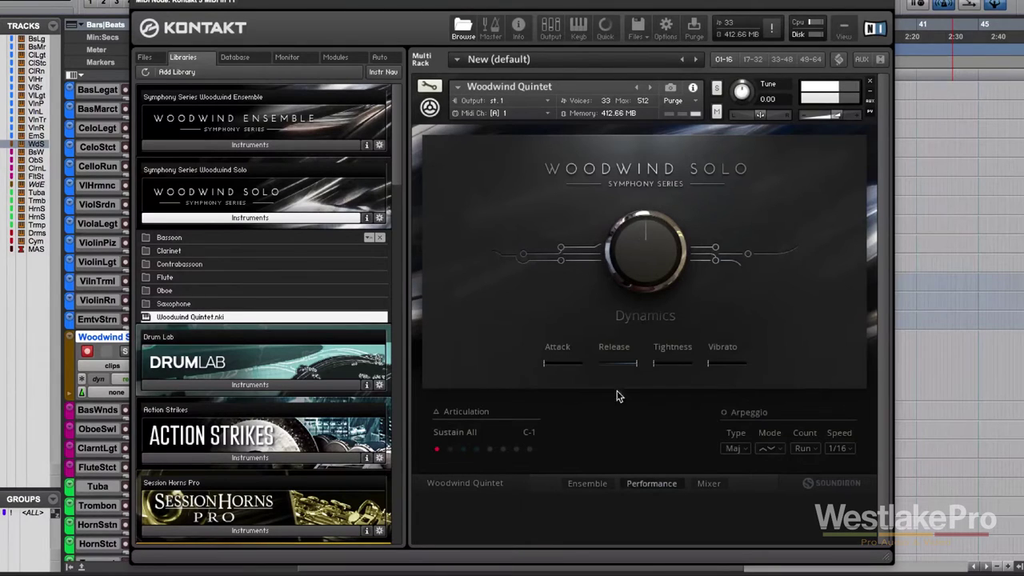
- Review the quintet's Ensemble page, then drag Clarinet.nki onto the rack, replacing the Woodwind Quintet
{"action": "left_click", "coordinate": [586, 484]}
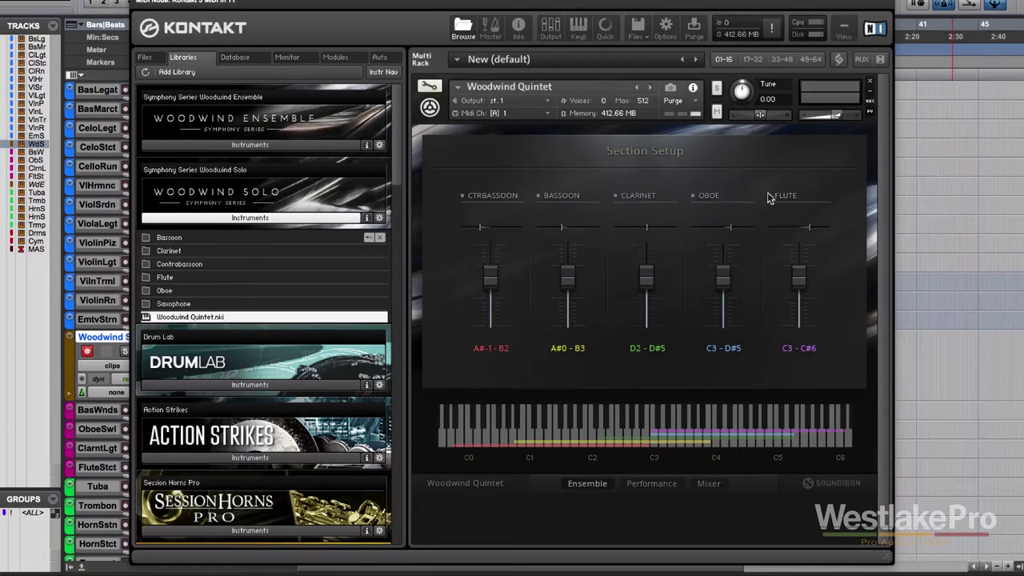
{"action": "left_click", "coordinate": [651, 483]}
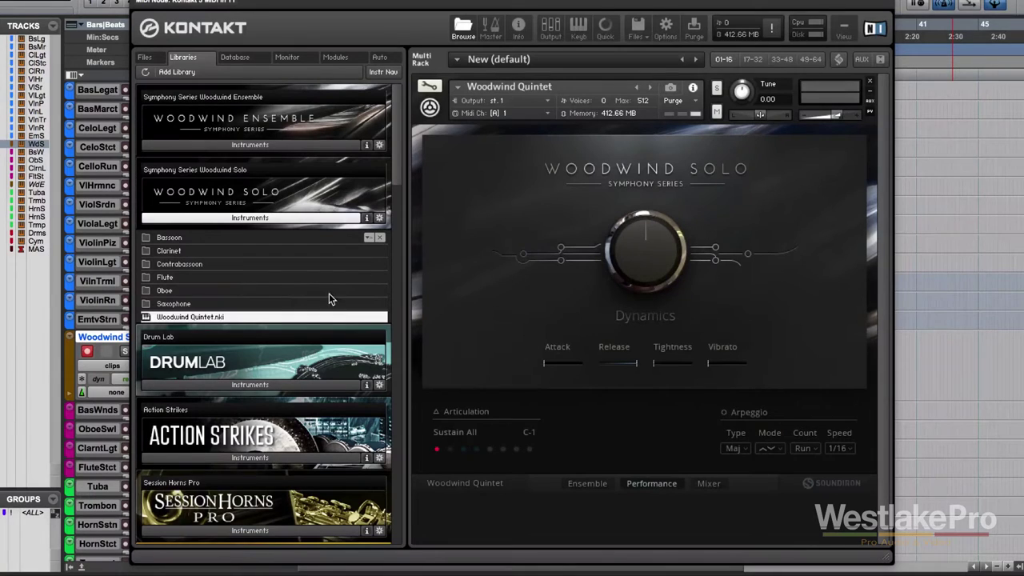
{"action": "left_click", "coordinate": [207, 250]}
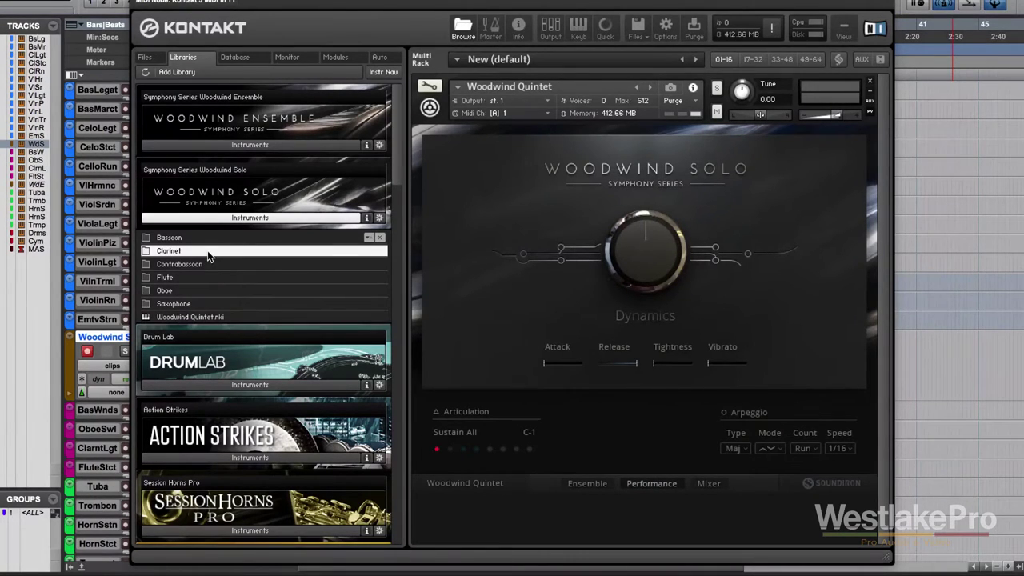
{"action": "double_click", "coordinate": [207, 250]}
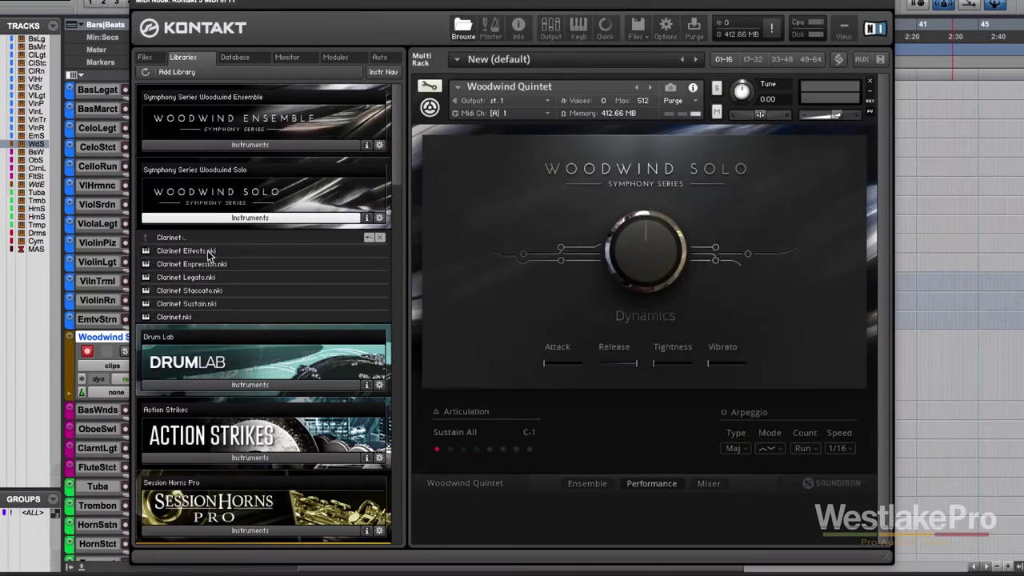
{"action": "left_click", "coordinate": [193, 318]}
{"action": "left_click_drag", "start_coordinate": [194, 318], "coordinate": [467, 283]}
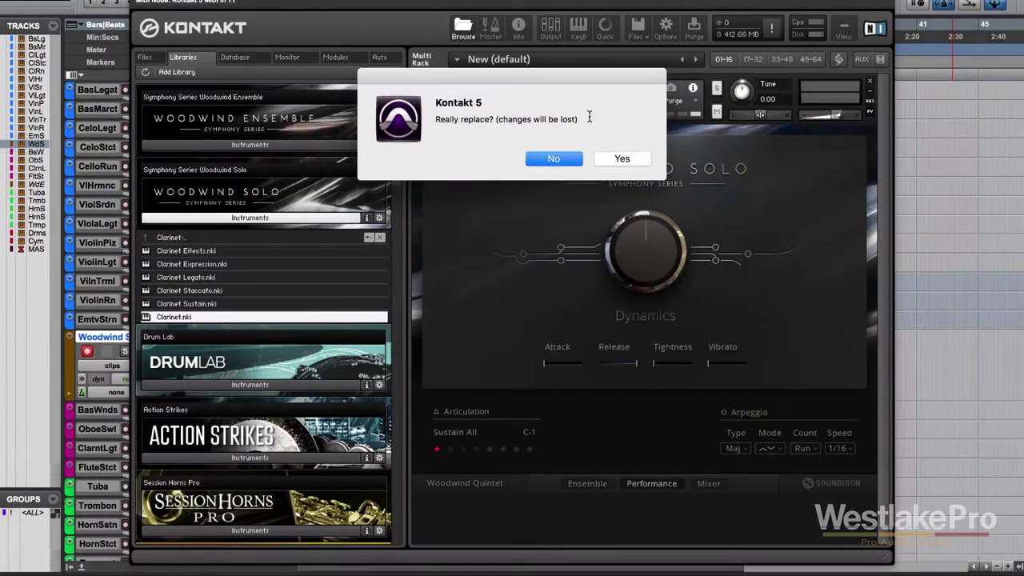
{"action": "left_click", "coordinate": [611, 157]}
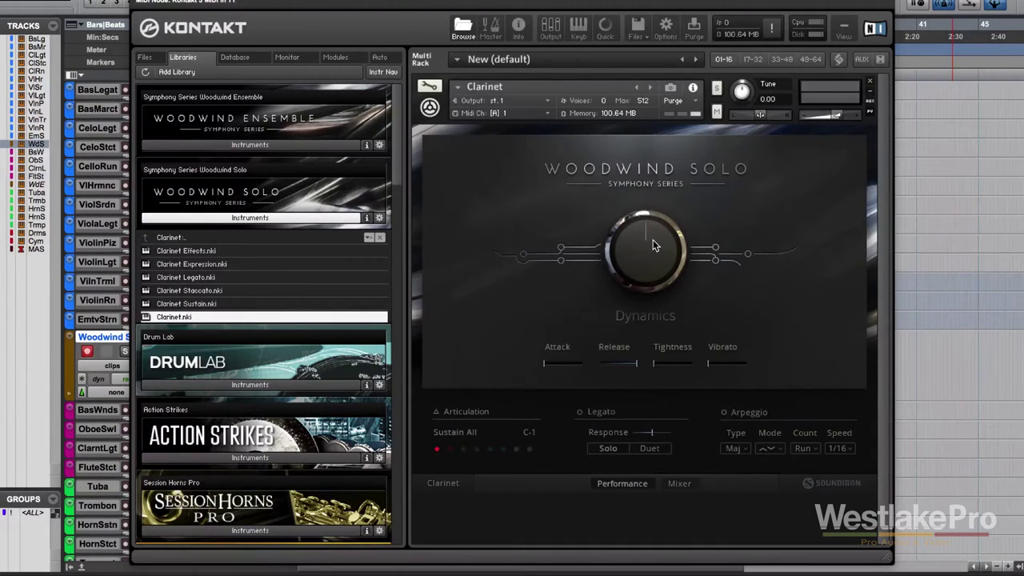
- Turn the Clarinet's Dynamics down to 4%, then settle it at about 13%
{"action": "left_click_drag", "start_coordinate": [653, 240], "coordinate": [648, 315]}
{"action": "left_click_drag", "start_coordinate": [644, 258], "coordinate": [644, 272]}
{"action": "left_click_drag", "start_coordinate": [644, 250], "coordinate": [644, 219]}
- Try Attack at 79% before returning it to 0%, and set Release to about 35%
{"action": "left_click_drag", "start_coordinate": [556, 363], "coordinate": [649, 367]}
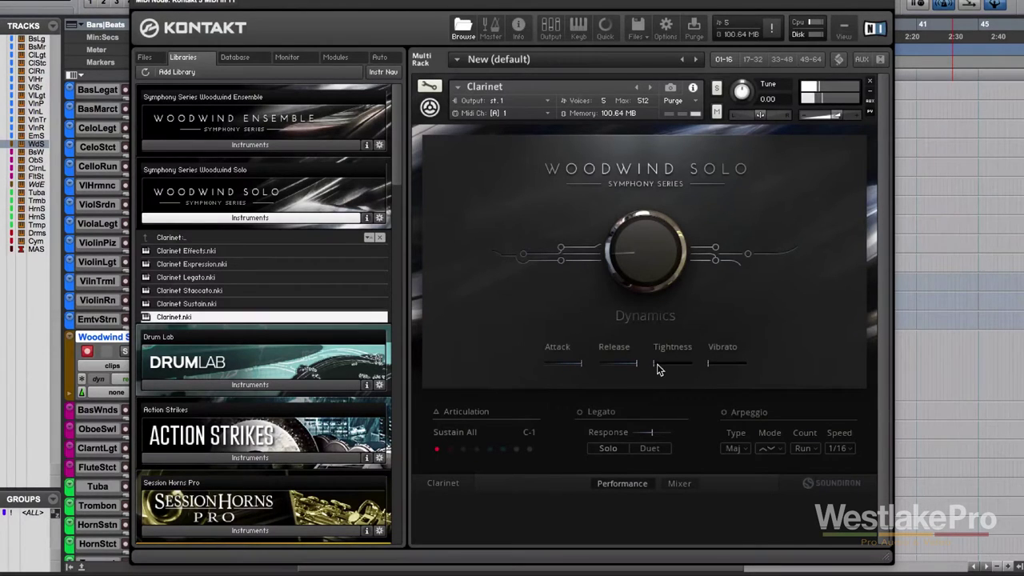
{"action": "left_click_drag", "start_coordinate": [581, 364], "coordinate": [528, 372]}
{"action": "left_click_drag", "start_coordinate": [615, 364], "coordinate": [529, 372]}
{"action": "left_click_drag", "start_coordinate": [599, 365], "coordinate": [680, 377]}
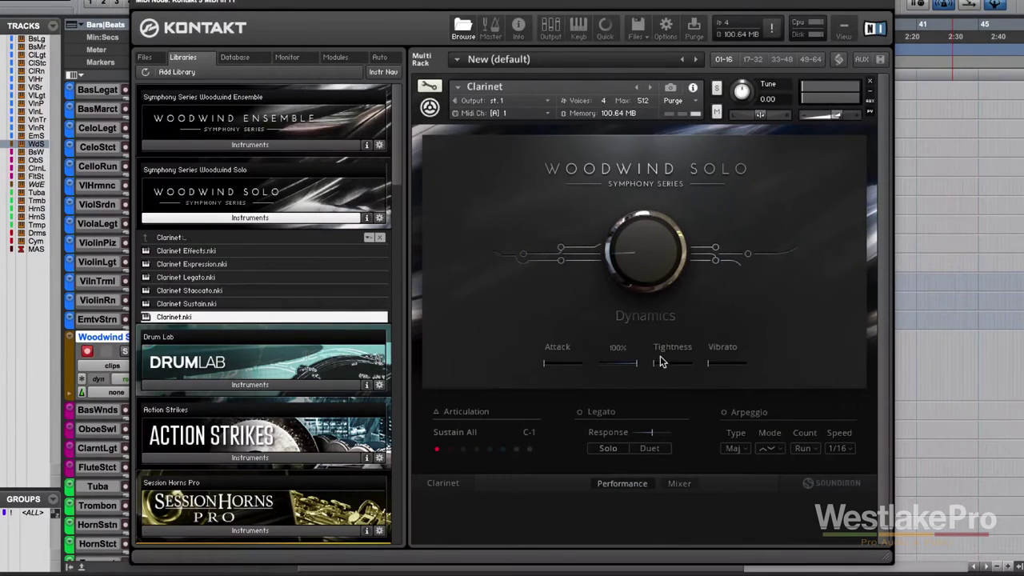
- Set Tightness to 37% and Vibrato to 100%, then switch to the Sustain Half Trills articulation
{"action": "left_click_drag", "start_coordinate": [677, 366], "coordinate": [775, 393]}
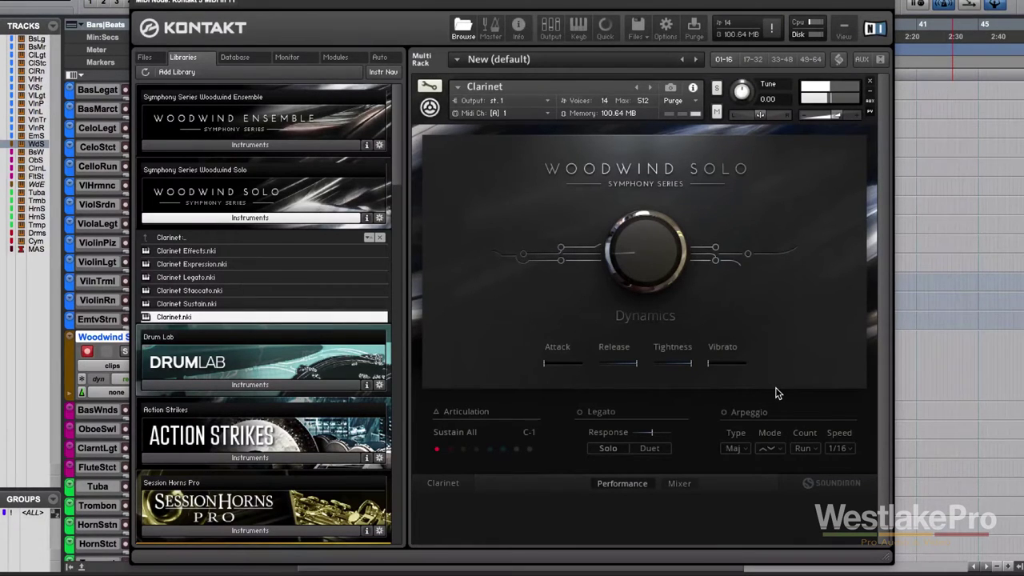
{"action": "left_click_drag", "start_coordinate": [775, 393], "coordinate": [648, 402]}
{"action": "left_click_drag", "start_coordinate": [712, 361], "coordinate": [757, 392]}
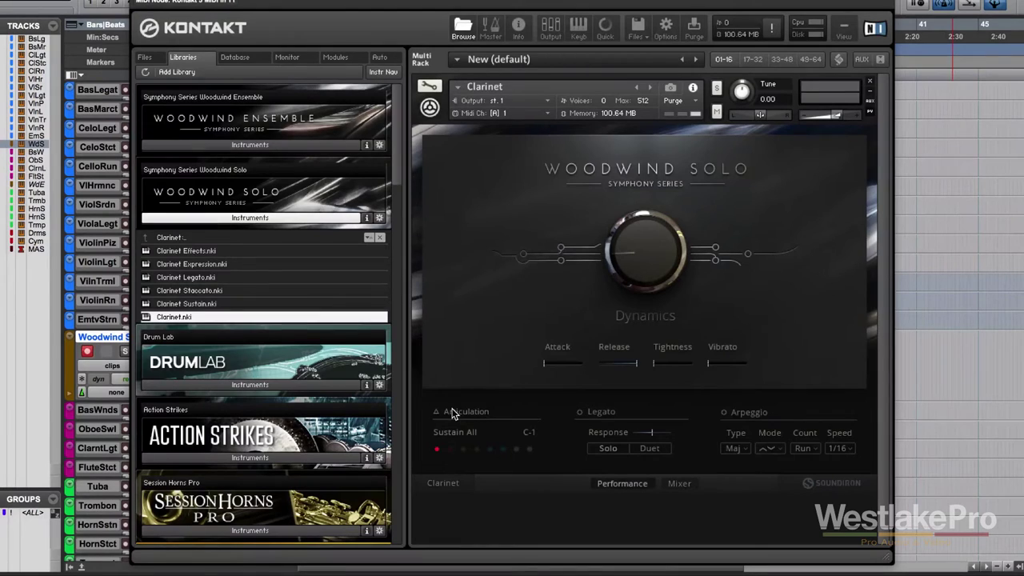
{"action": "left_click", "coordinate": [450, 451]}
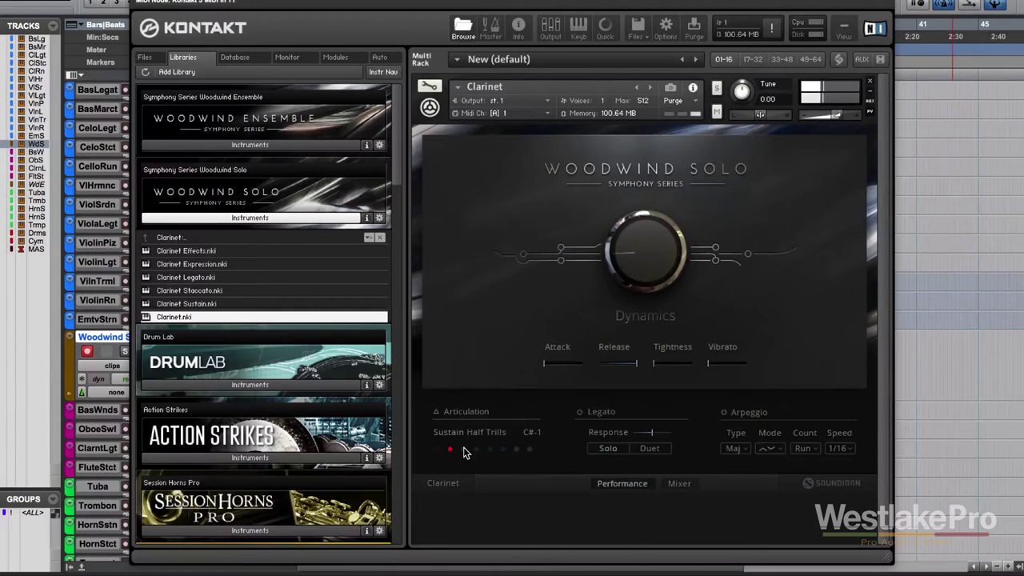
{"action": "left_click", "coordinate": [464, 451]}
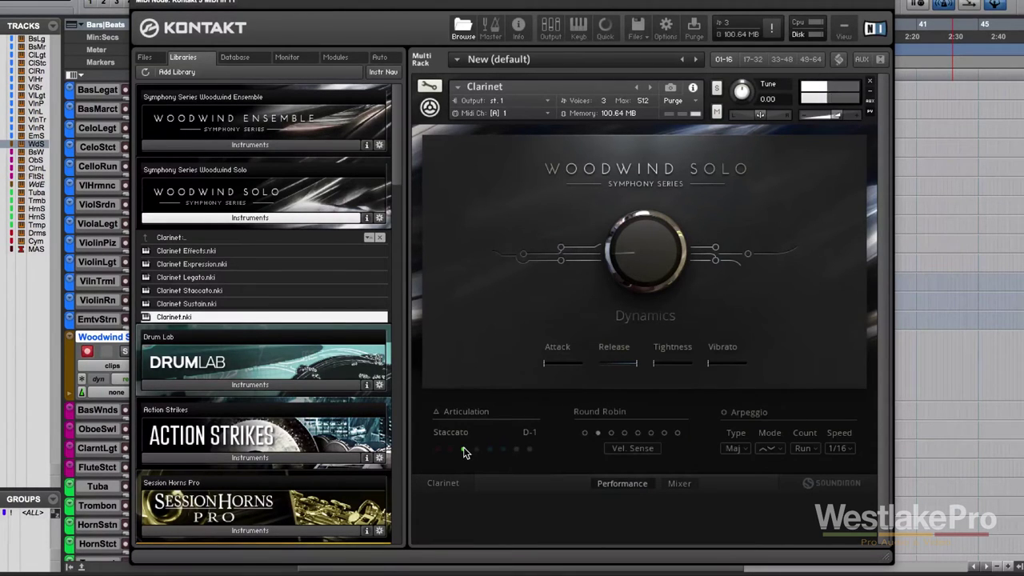
{"action": "left_click", "coordinate": [478, 450]}
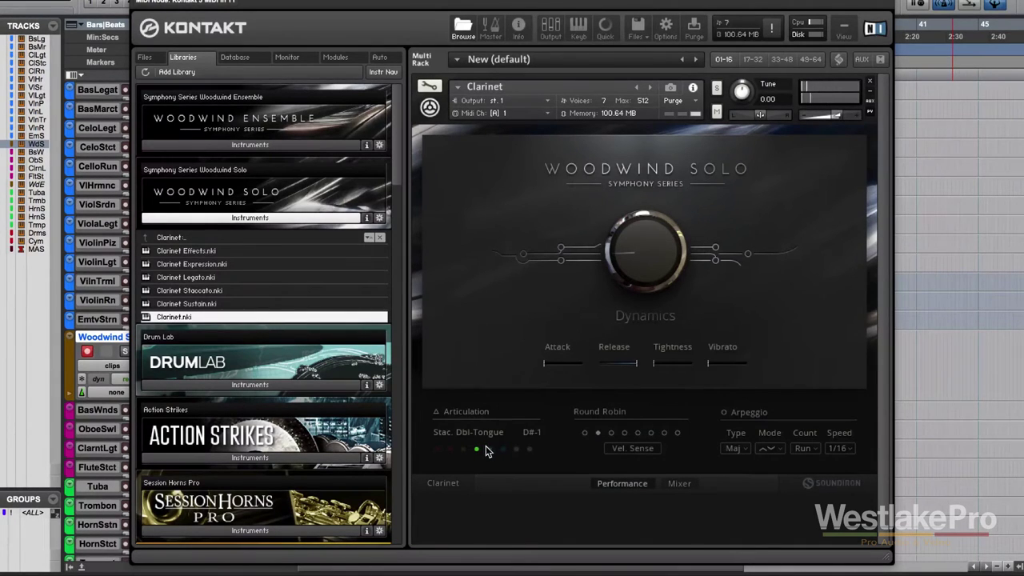
{"action": "left_click", "coordinate": [486, 449]}
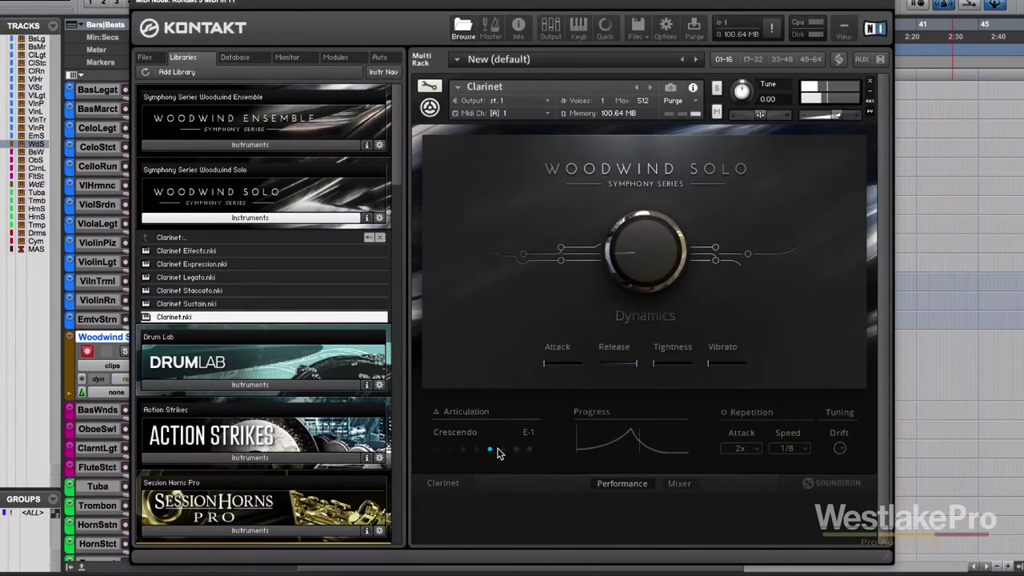
{"action": "left_click", "coordinate": [501, 451]}
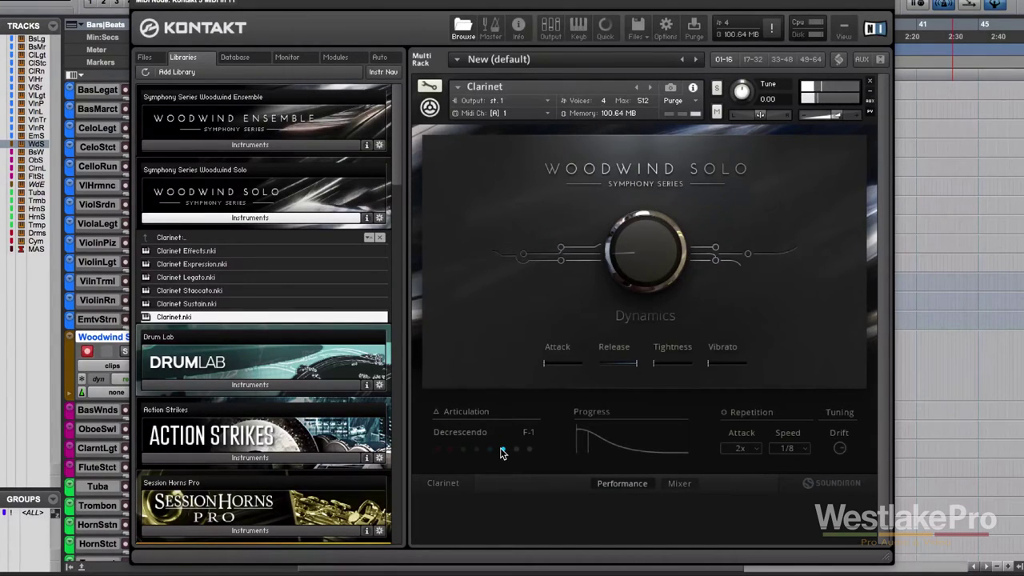
{"action": "left_click", "coordinate": [436, 447]}
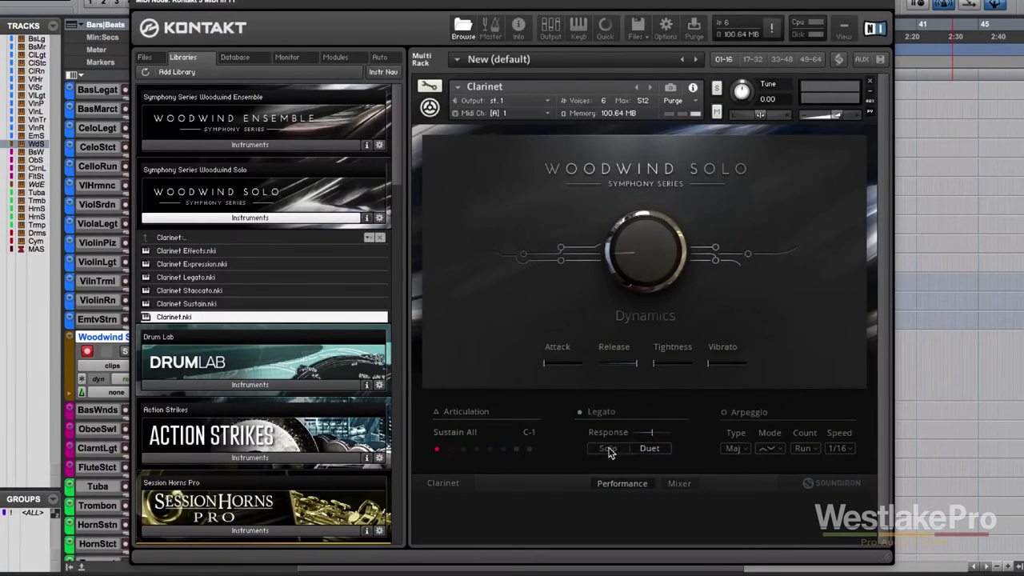
{"action": "left_click", "coordinate": [607, 450]}
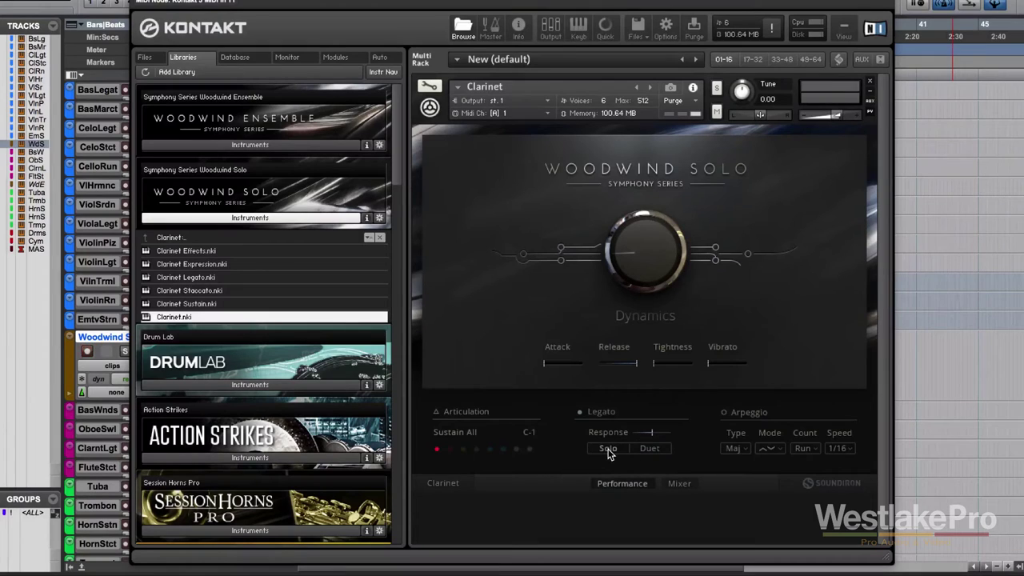
- Enable the arpeggiator with the Aug chord type and an upward direction
{"action": "left_click", "coordinate": [724, 412]}
{"action": "left_click", "coordinate": [735, 450]}
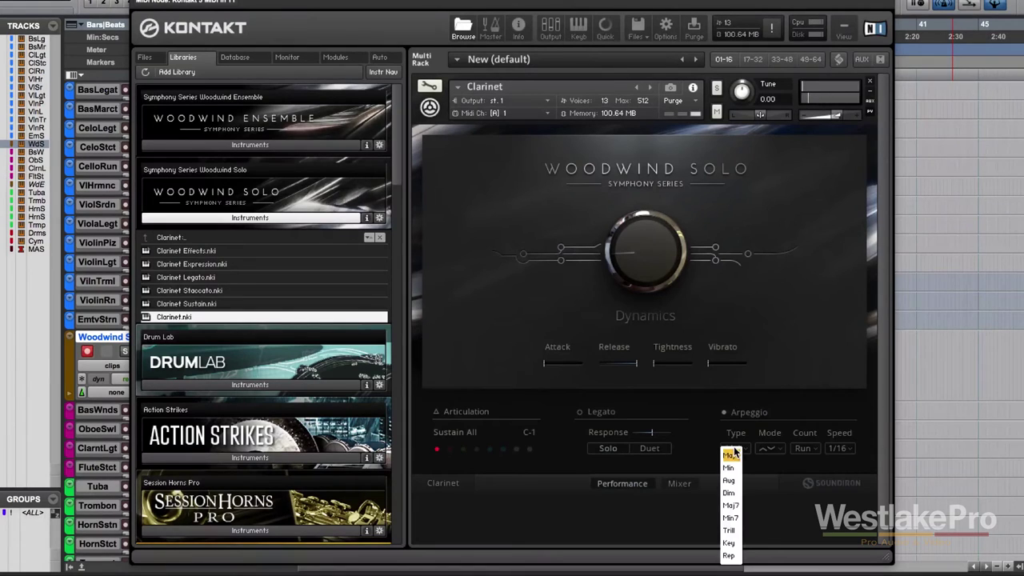
{"action": "left_click", "coordinate": [731, 480]}
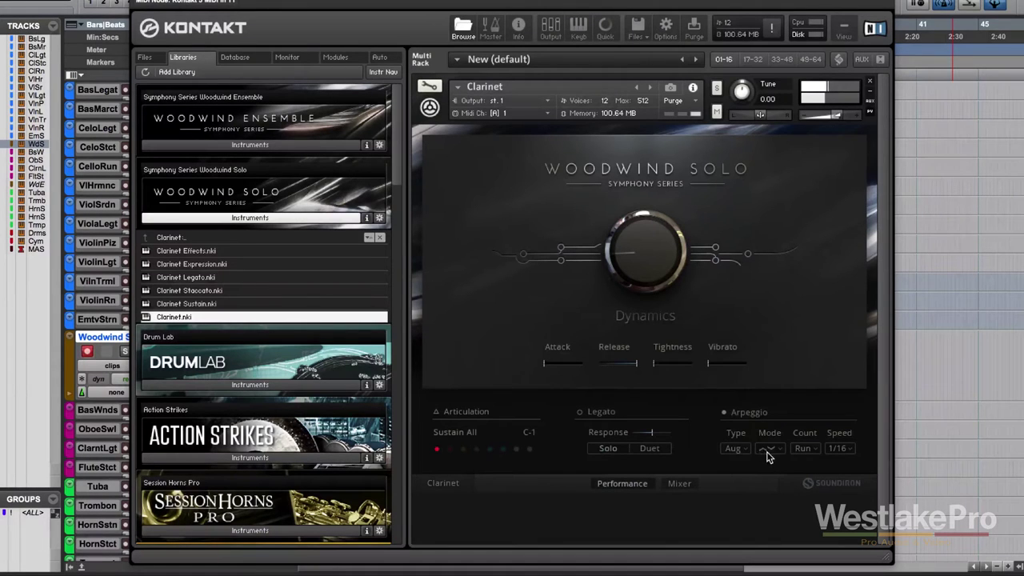
{"action": "left_click", "coordinate": [770, 449]}
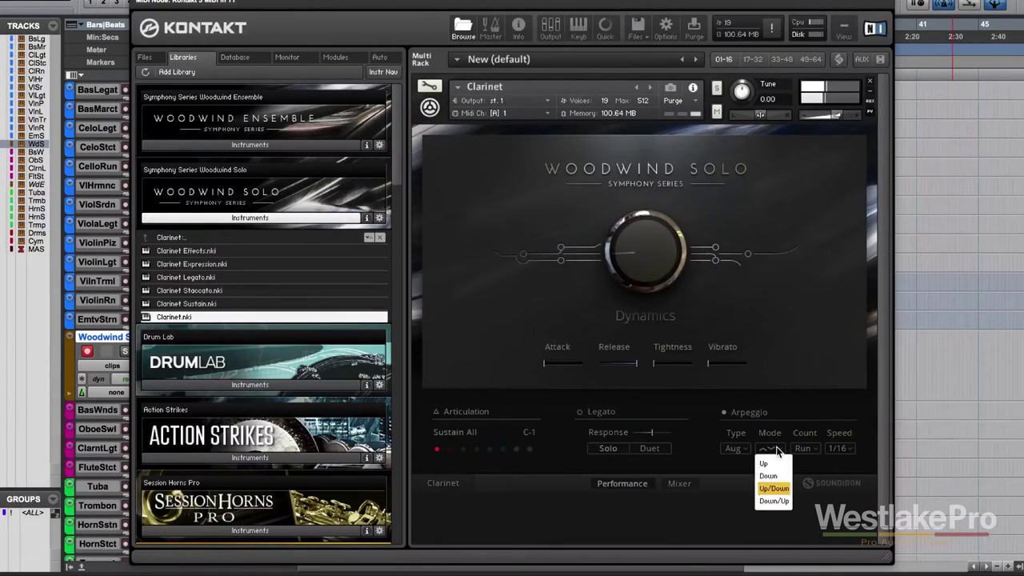
{"action": "left_click", "coordinate": [773, 463]}
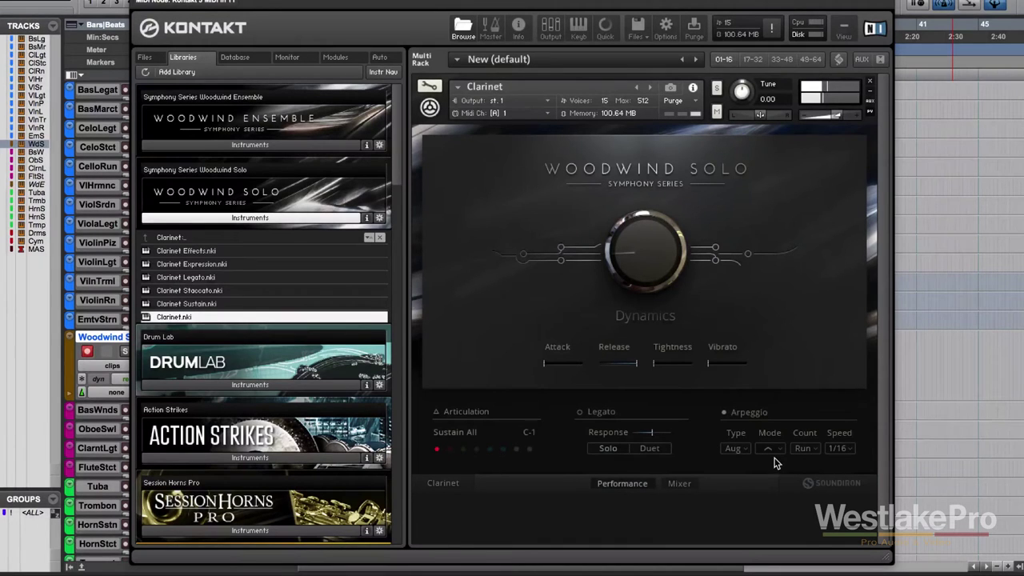
- Set arpeggio mode to Up/Down, keep Count on Run, speed 1/8, then disable the arpeggio
{"action": "left_click", "coordinate": [776, 449]}
{"action": "left_click", "coordinate": [776, 475]}
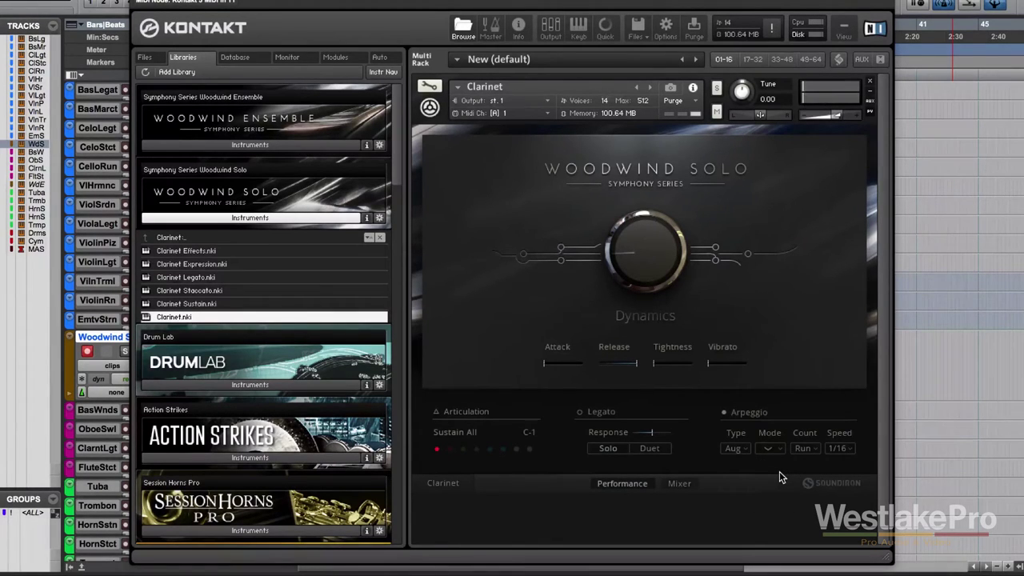
{"action": "left_click", "coordinate": [776, 449]}
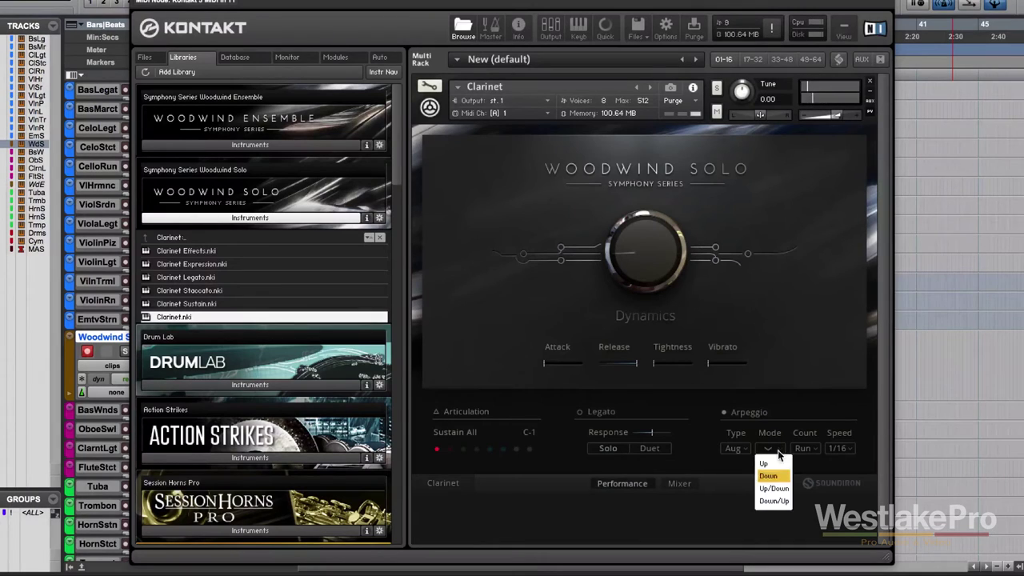
{"action": "left_click", "coordinate": [769, 488]}
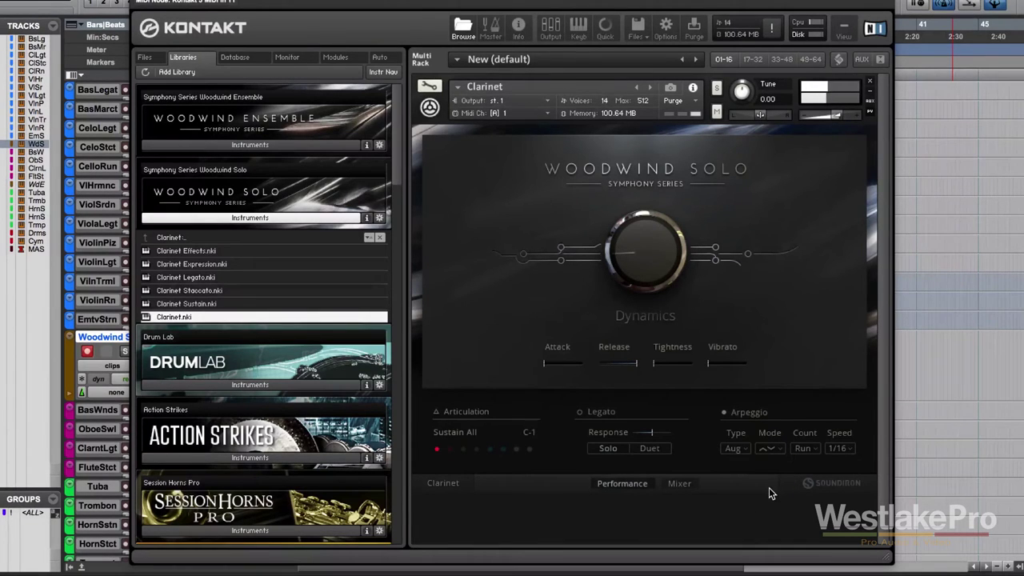
{"action": "left_click", "coordinate": [815, 446]}
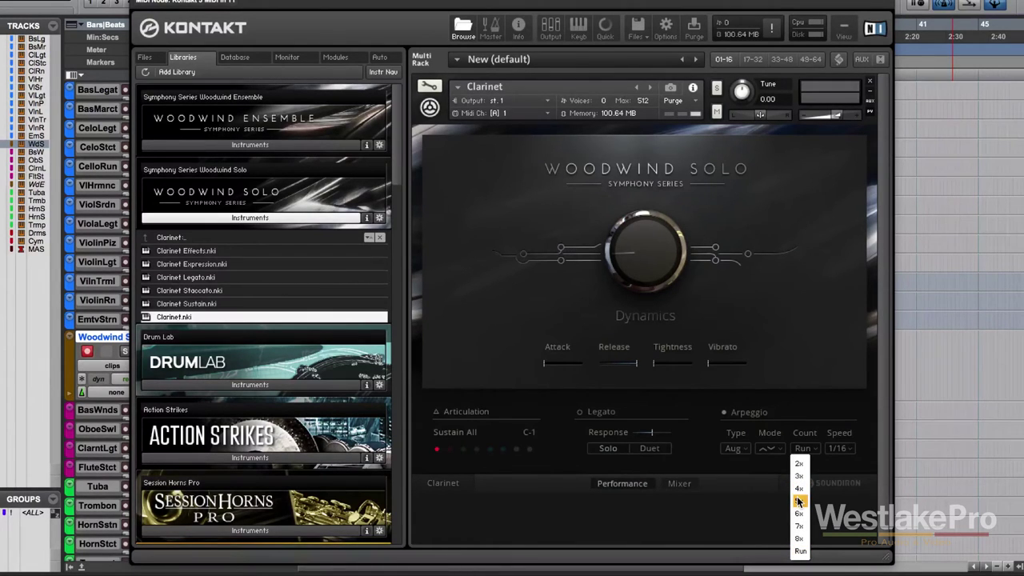
{"action": "left_click", "coordinate": [833, 461]}
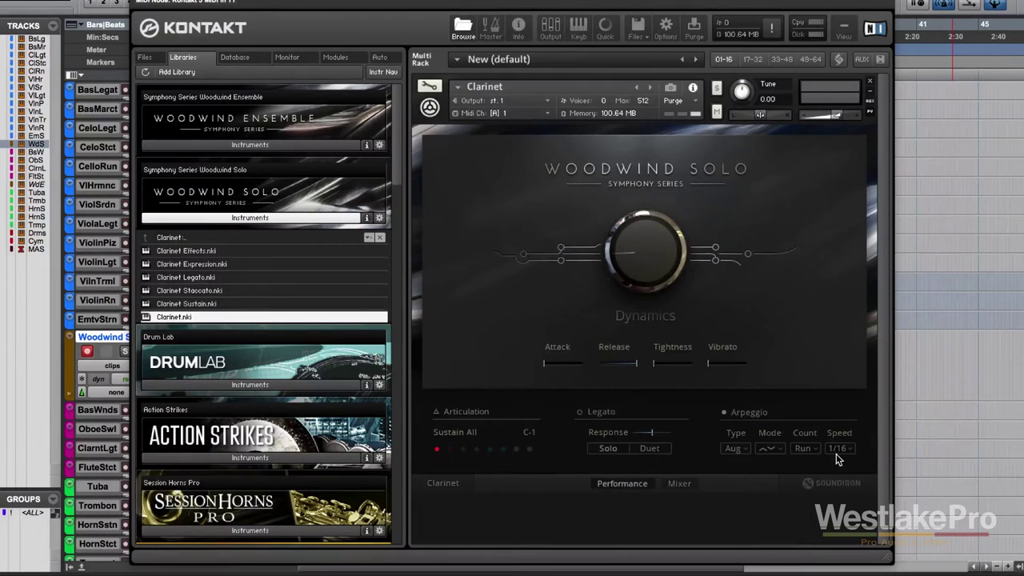
{"action": "left_click", "coordinate": [838, 451]}
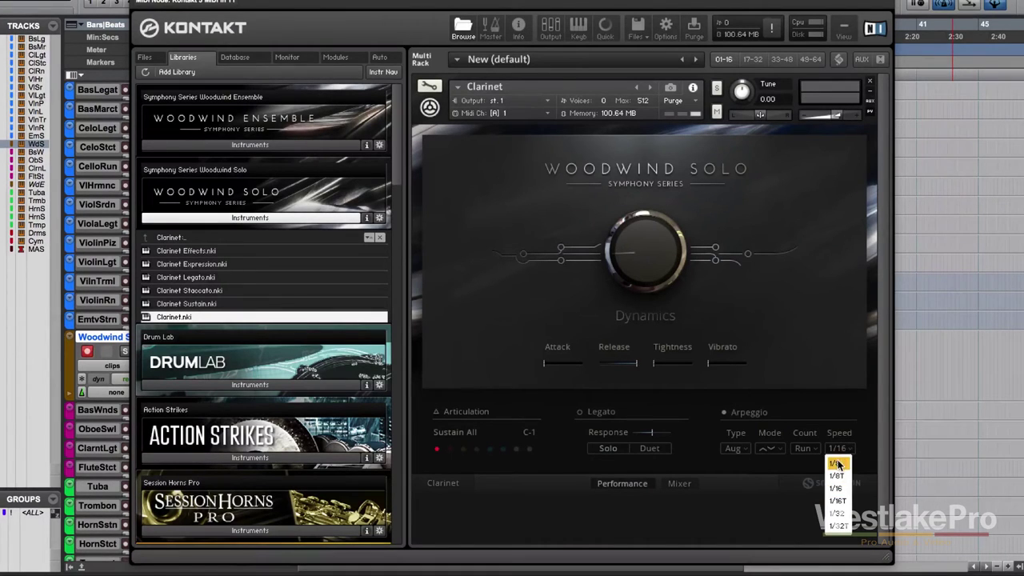
{"action": "left_click", "coordinate": [837, 463]}
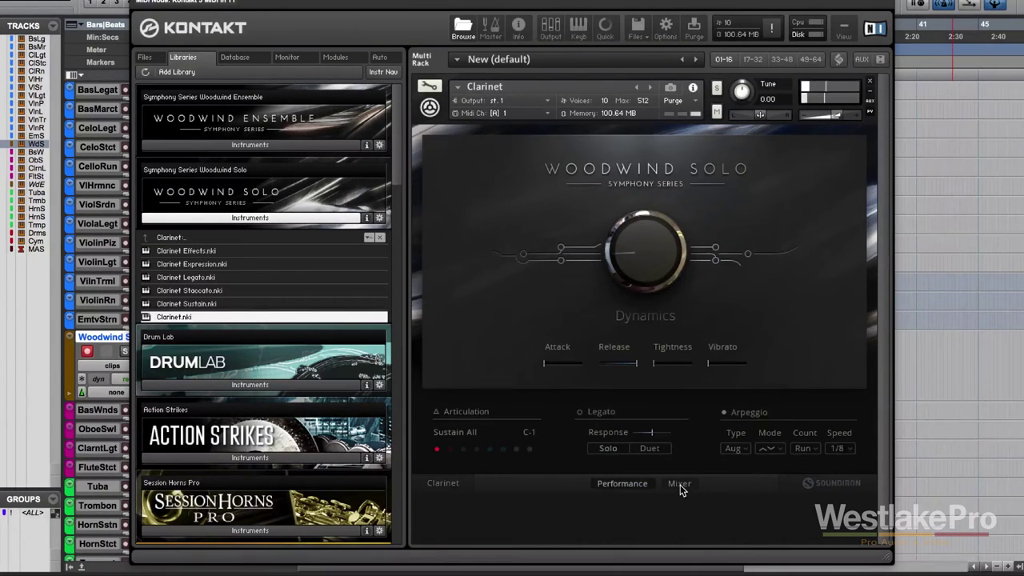
{"action": "left_click", "coordinate": [724, 413]}
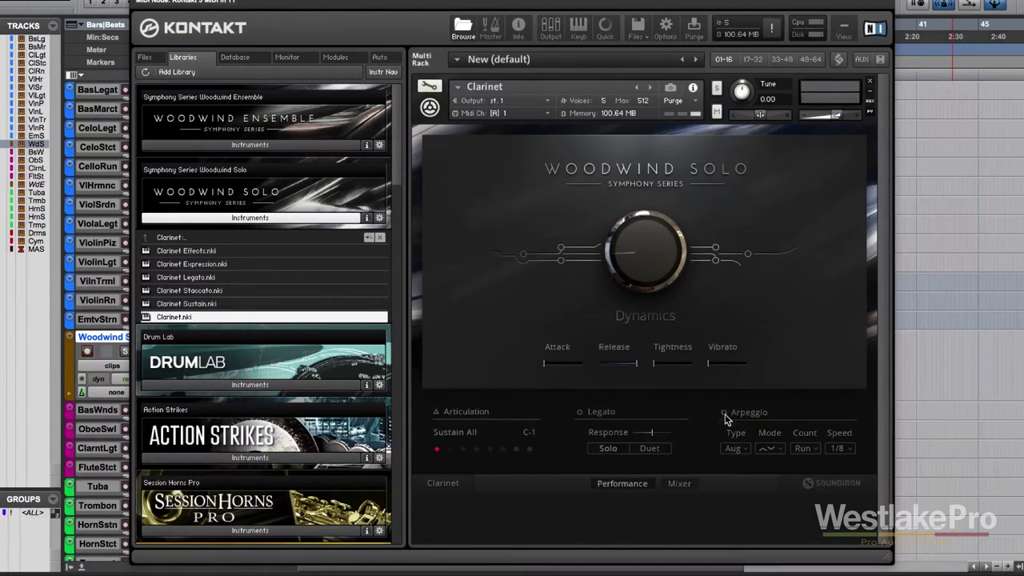
- In the microphone mixer, try the Close and then the Mid mic in place of Stereo
{"action": "left_click", "coordinate": [672, 482]}
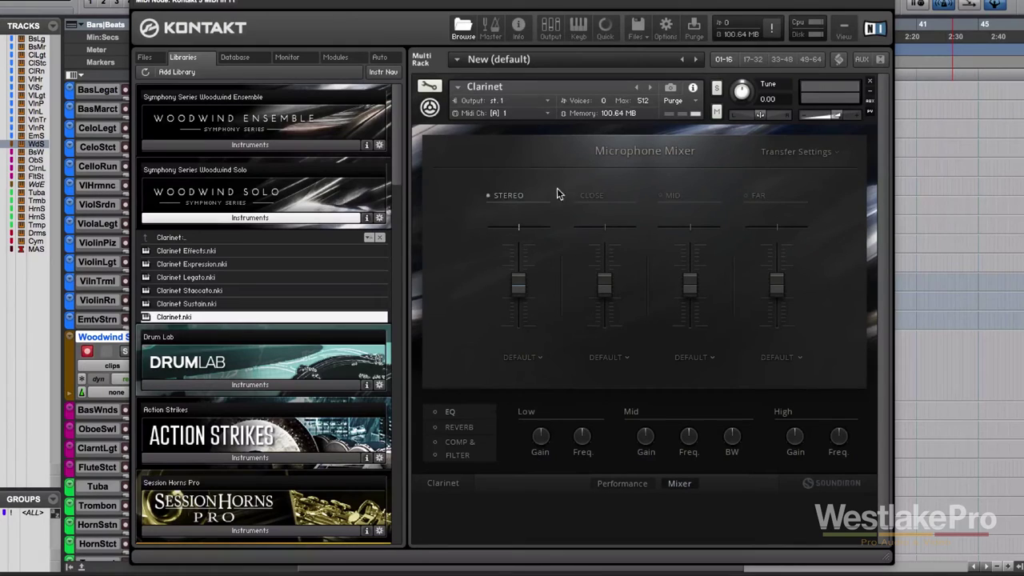
{"action": "left_click", "coordinate": [582, 197]}
{"action": "left_click", "coordinate": [540, 197]}
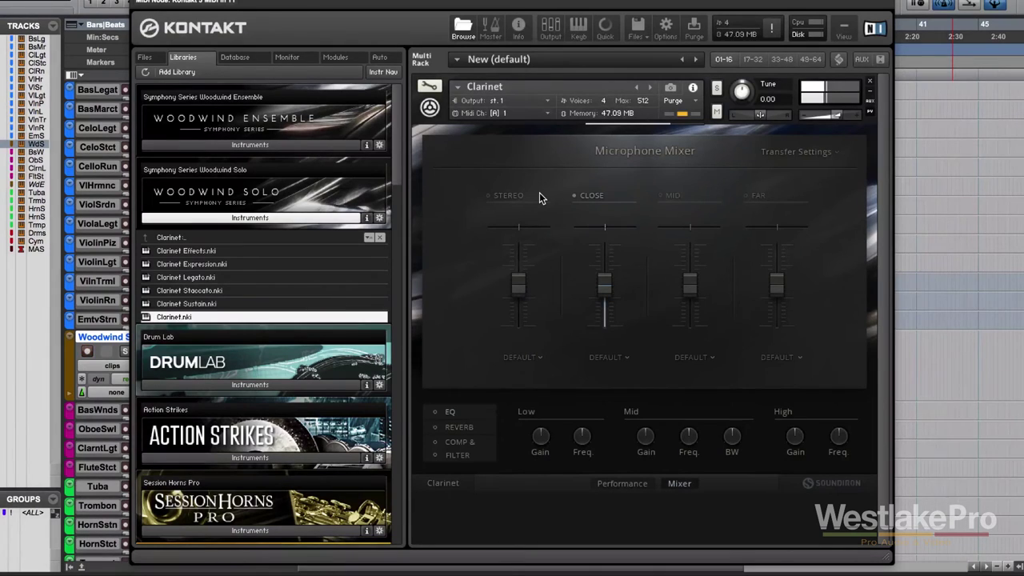
{"action": "left_click", "coordinate": [664, 195]}
{"action": "left_click", "coordinate": [594, 196]}
- Switch to the Far mic instead of Mid, toggling Far off and back on
{"action": "left_click", "coordinate": [757, 195]}
{"action": "left_click", "coordinate": [668, 197]}
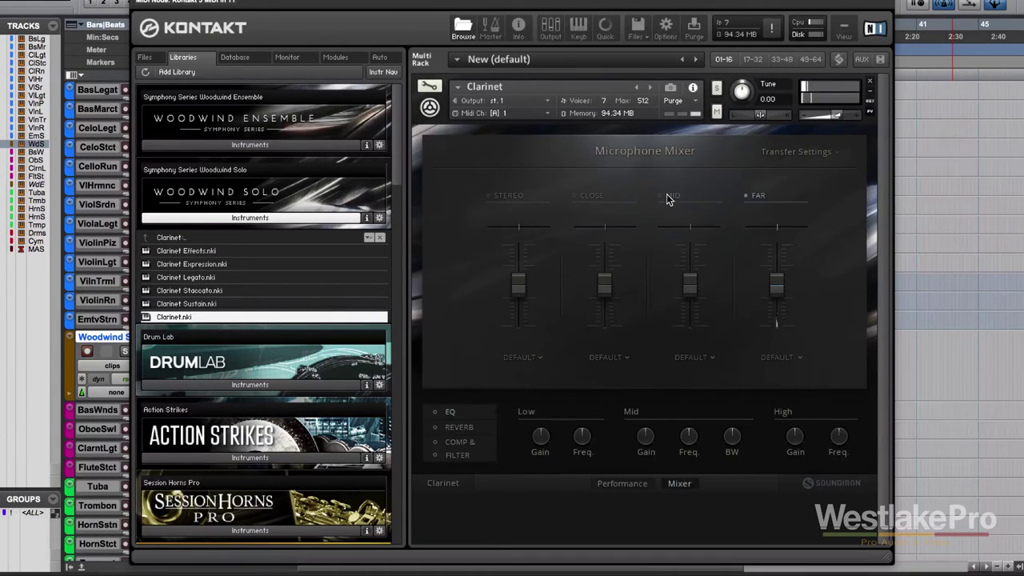
{"action": "left_click", "coordinate": [762, 197]}
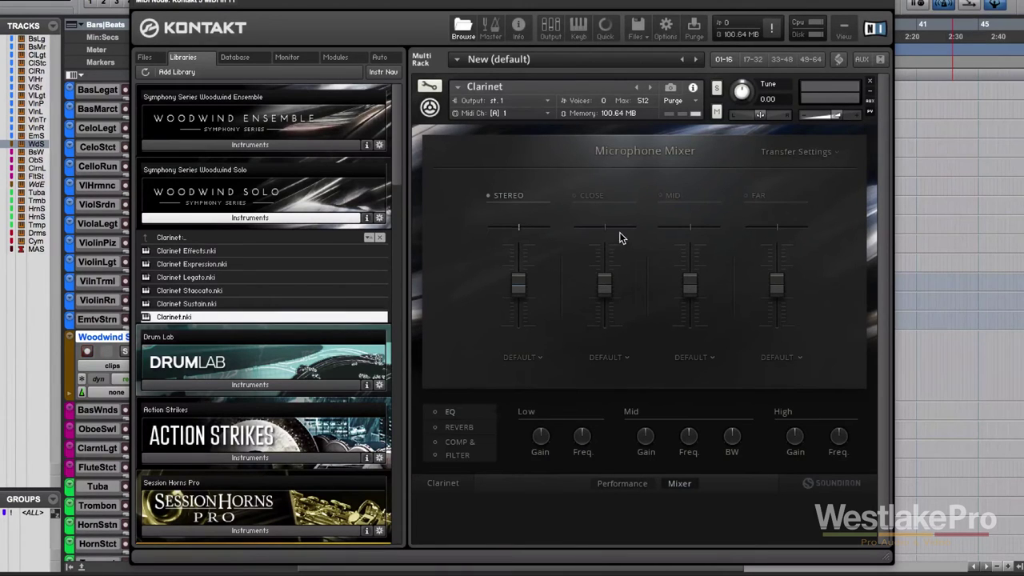
{"action": "left_click", "coordinate": [758, 197]}
{"action": "left_click", "coordinate": [460, 430]}
- Cut the EQ Low gain to -12.7 dB and Mid to -8.9 dB, then ease them to -2.0 and -5.1 dB
{"action": "left_click", "coordinate": [449, 415]}
{"action": "left_click_drag", "start_coordinate": [536, 442], "coordinate": [536, 465]}
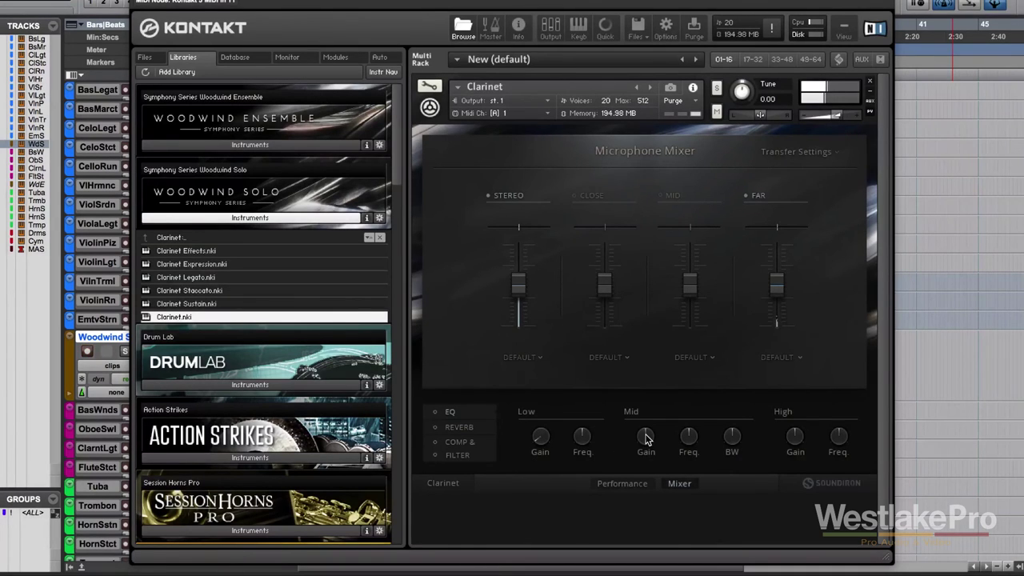
{"action": "left_click_drag", "start_coordinate": [646, 439], "coordinate": [646, 450]}
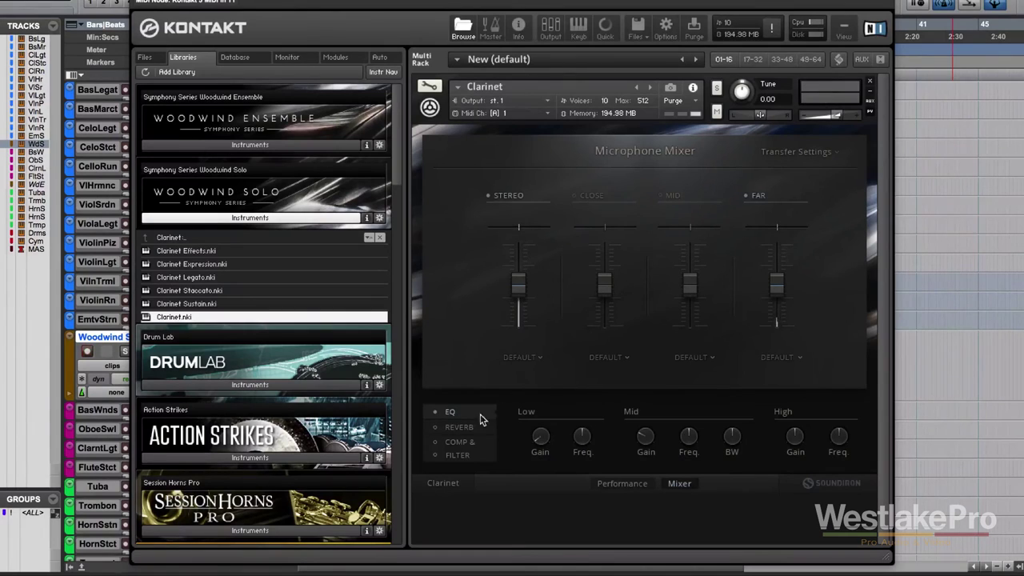
{"action": "left_click_drag", "start_coordinate": [540, 439], "coordinate": [556, 418]}
{"action": "left_click_drag", "start_coordinate": [647, 441], "coordinate": [647, 435]}
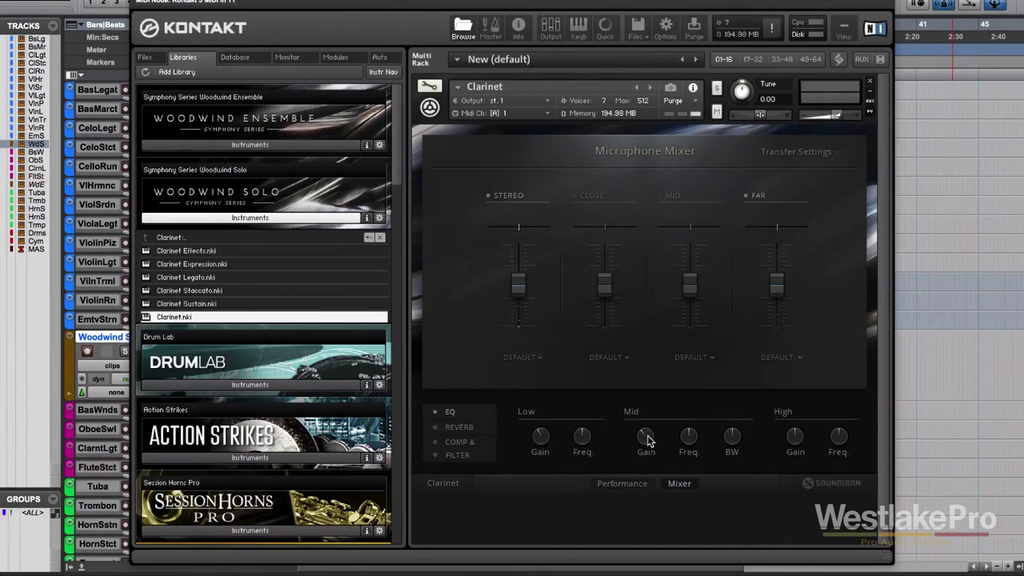
{"action": "left_click", "coordinate": [438, 430]}
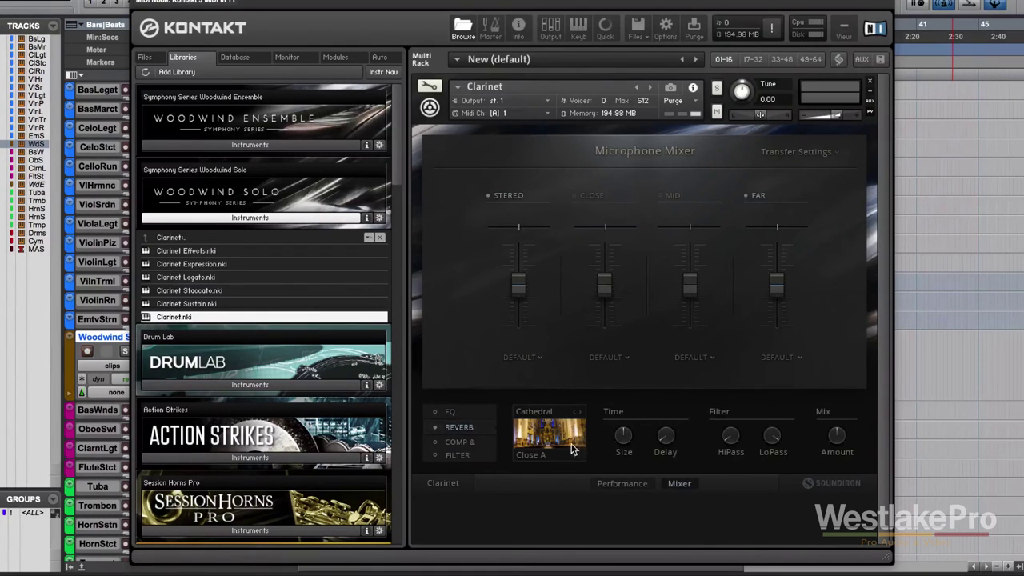
- Switch the reverb impulse from Cathedral to the Chamber space
{"action": "left_click", "coordinate": [560, 412]}
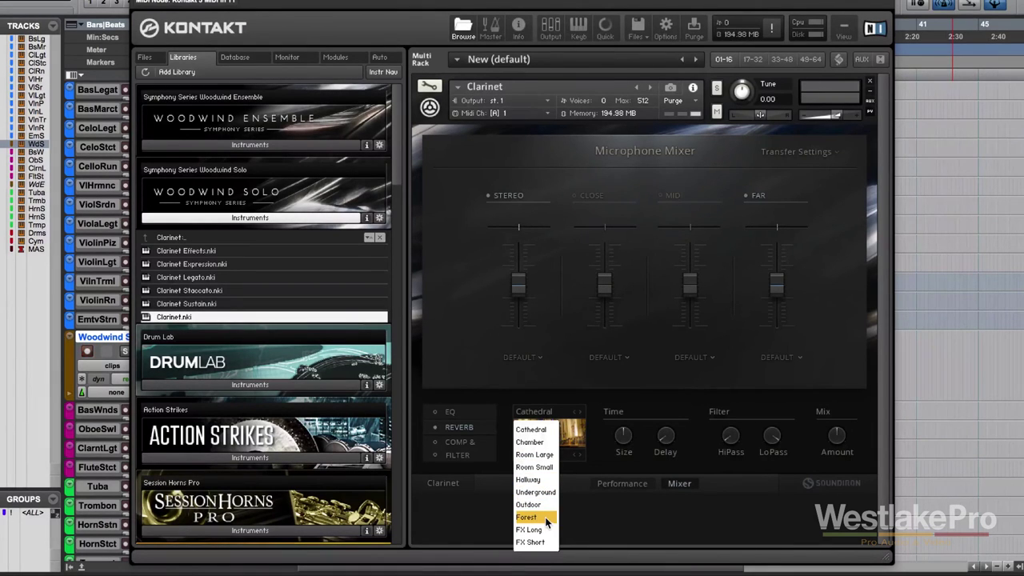
{"action": "left_click", "coordinate": [551, 443]}
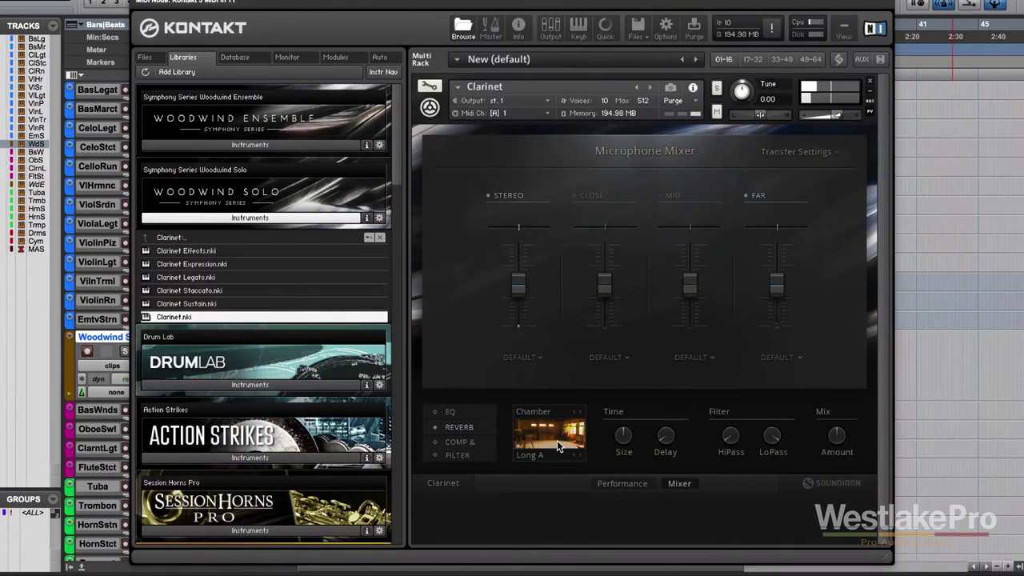
{"action": "left_click", "coordinate": [459, 446]}
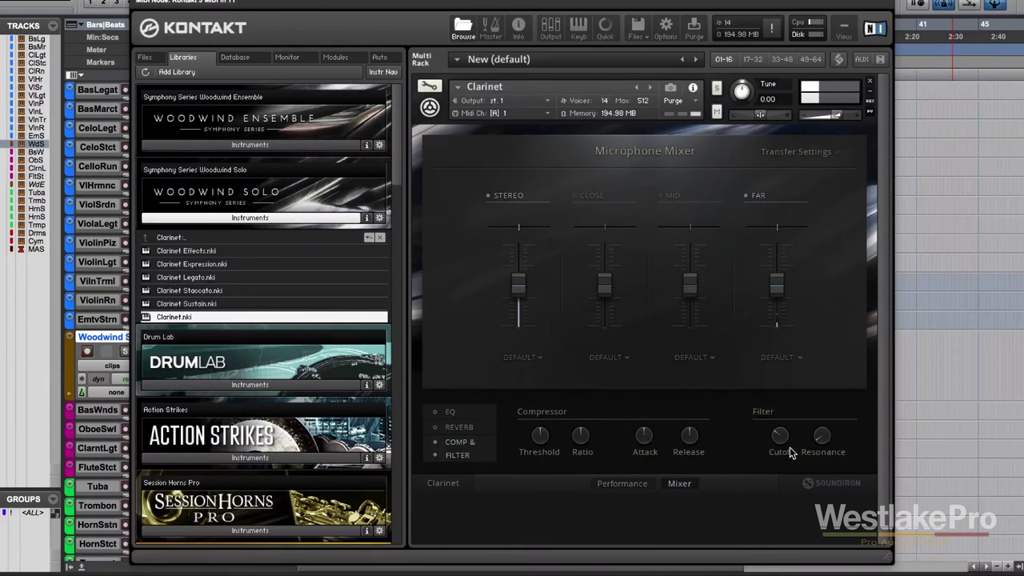
- Set filter cutoff to 427.7 Hz and compressor threshold to 7.6 dB, return to Performance, then close Kontakt
{"action": "left_click_drag", "start_coordinate": [778, 436], "coordinate": [800, 419]}
{"action": "left_click_drag", "start_coordinate": [549, 426], "coordinate": [592, 424]}
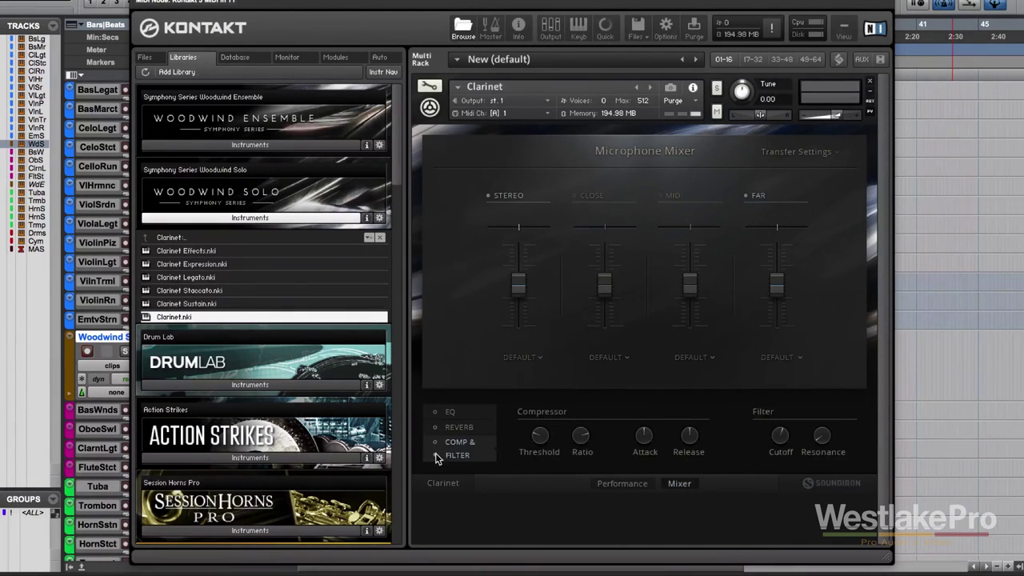
{"action": "left_click", "coordinate": [631, 482]}
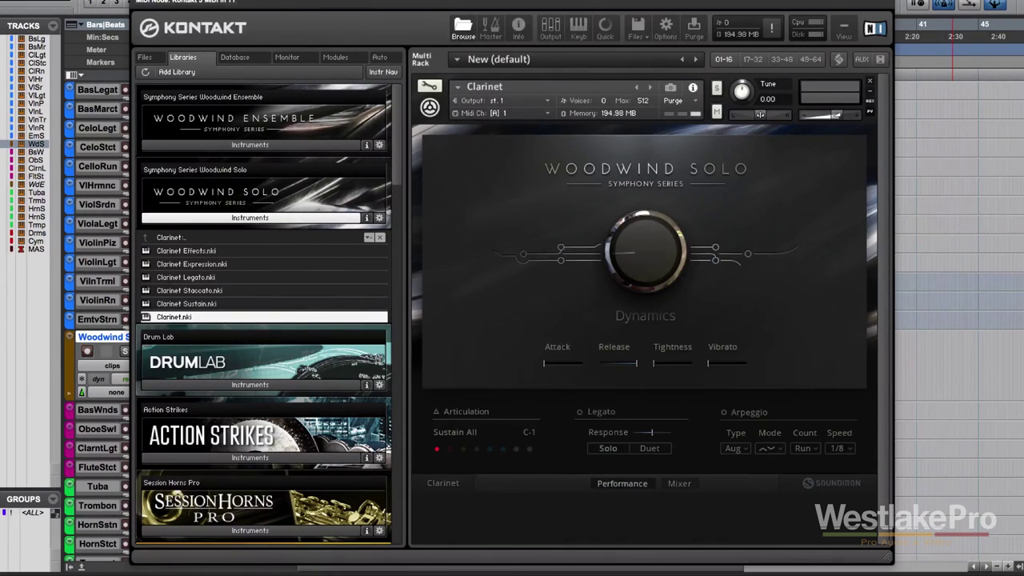
{"action": "key", "text": "super+w"}
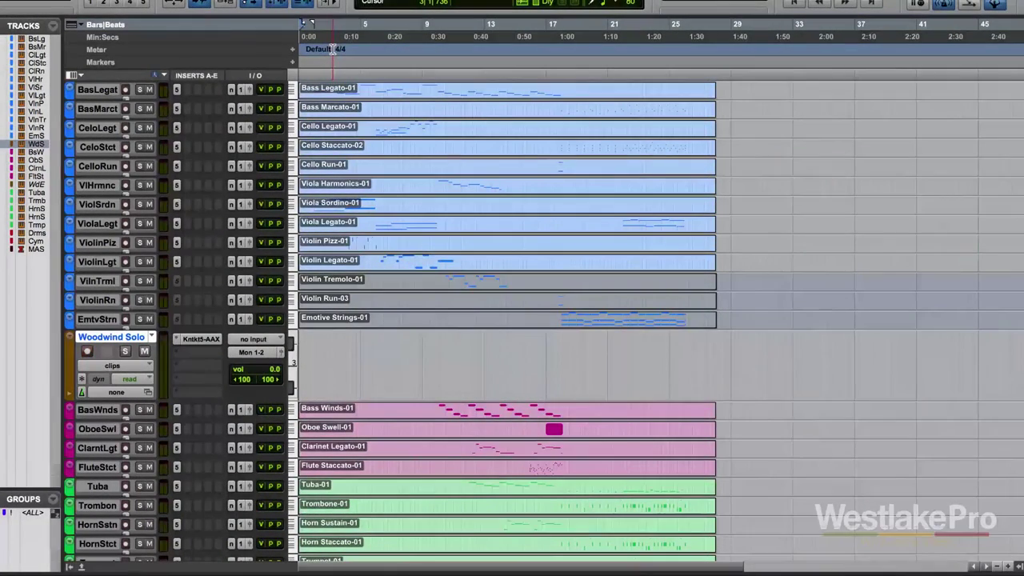